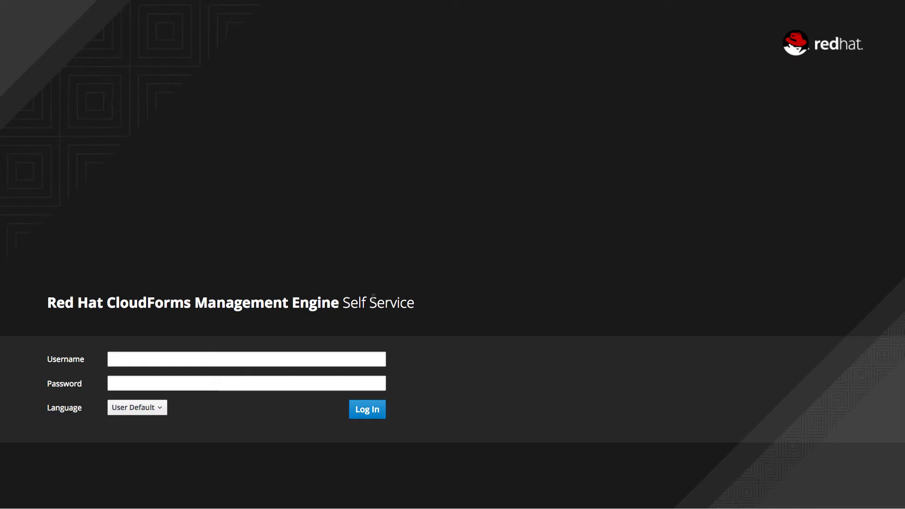
Log in to the self-service portal as admin with the account password.
left_click(245, 358)
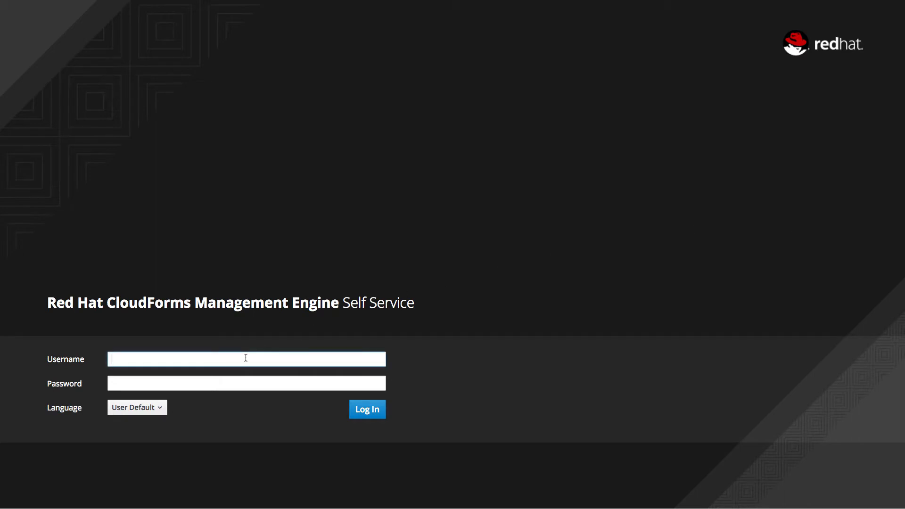
type("admin")
key("Tab")
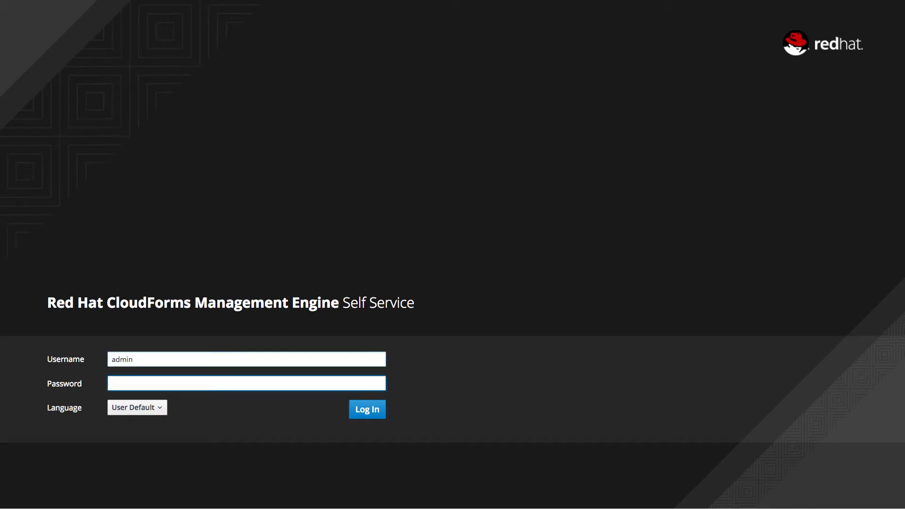
type("••••••••••")
key("Return")
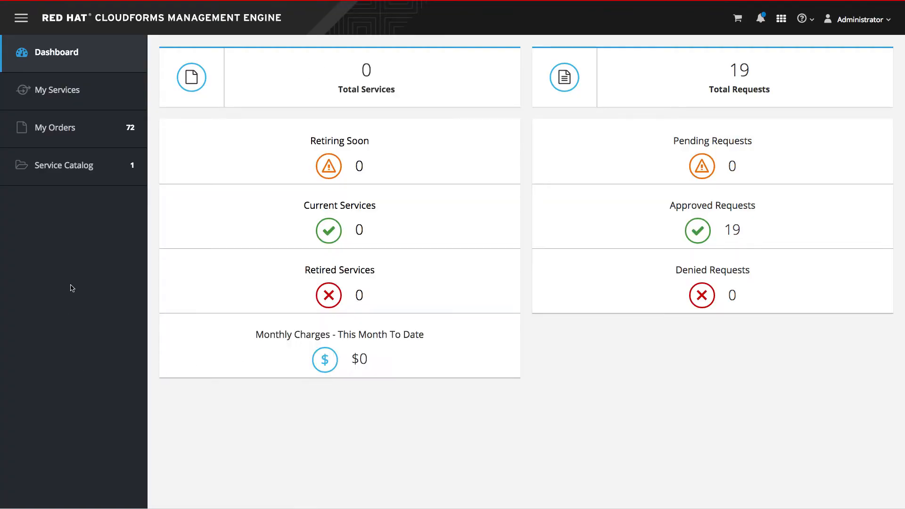
Open the DeployEc2 behind F5 catalog item and set VM Name to ec2backedbyf5, f5_poolname to web33 and f5 vip to vip-1.
left_click(81, 168)
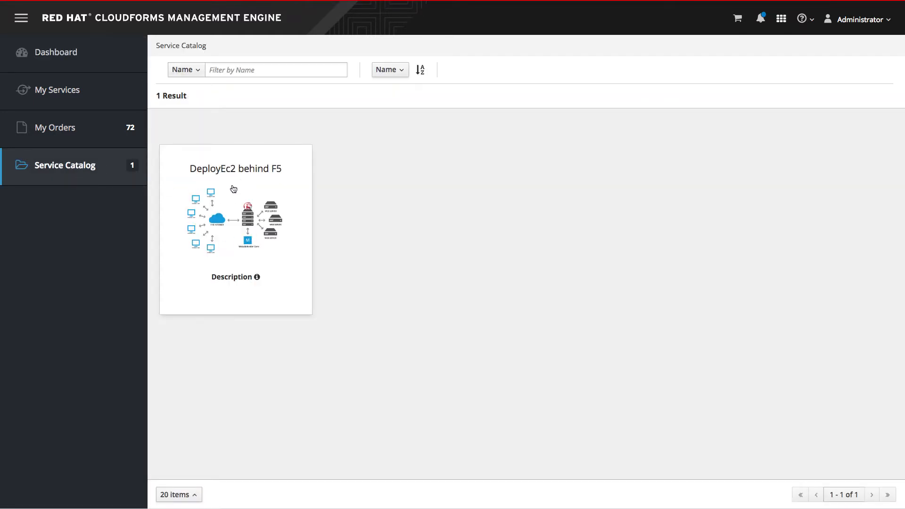
left_click(226, 232)
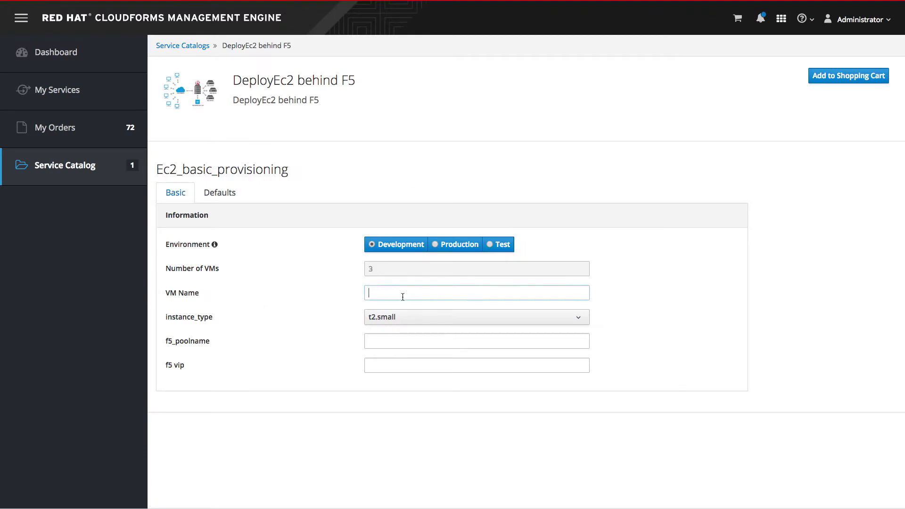
type("ec2backedbyf5")
left_click(292, 331)
left_click(387, 341)
type("we")
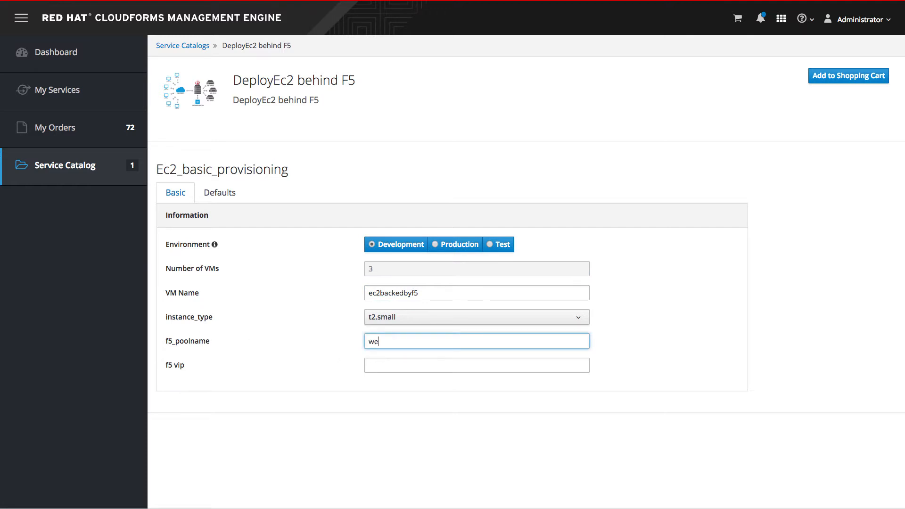
type("b33")
key("Tab")
type("vip")
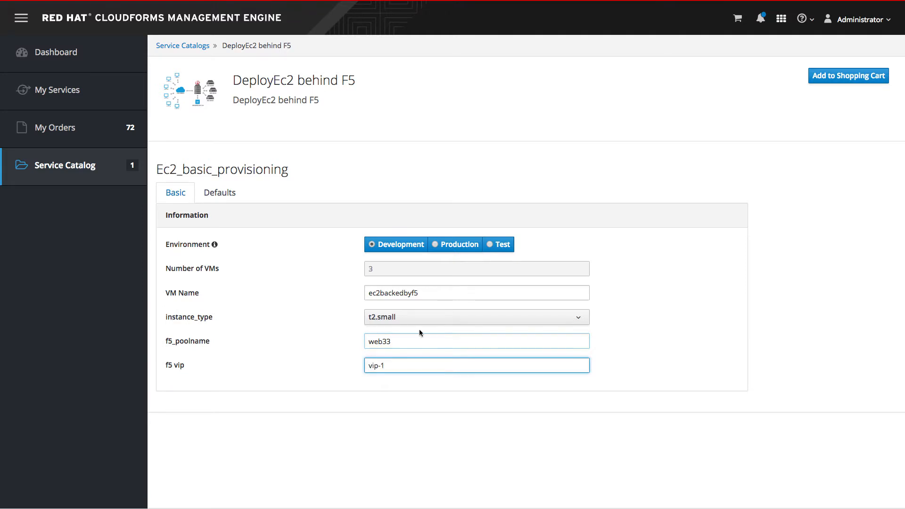
Set the service name to f5loadbalancer in the catalog item's default settings, leaving the description empty.
left_click(221, 193)
left_click(407, 248)
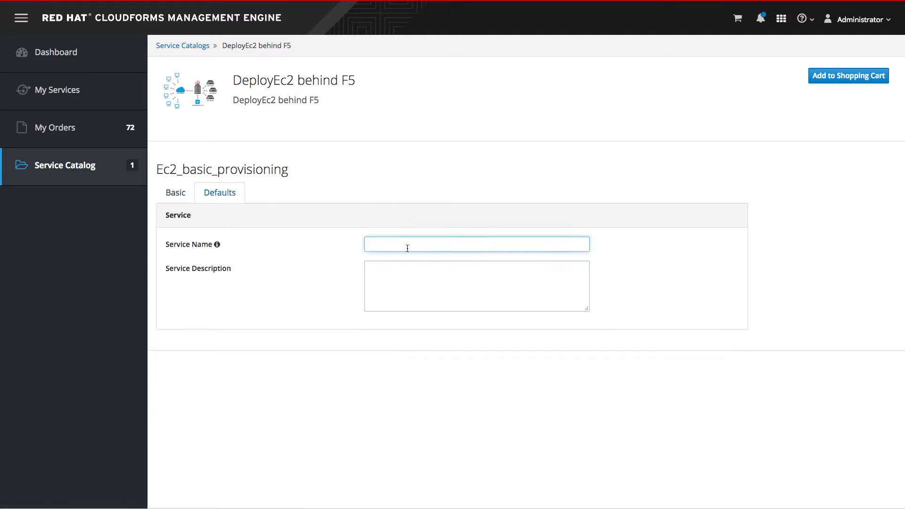
type("f5")
key("Down")
key("Tab")
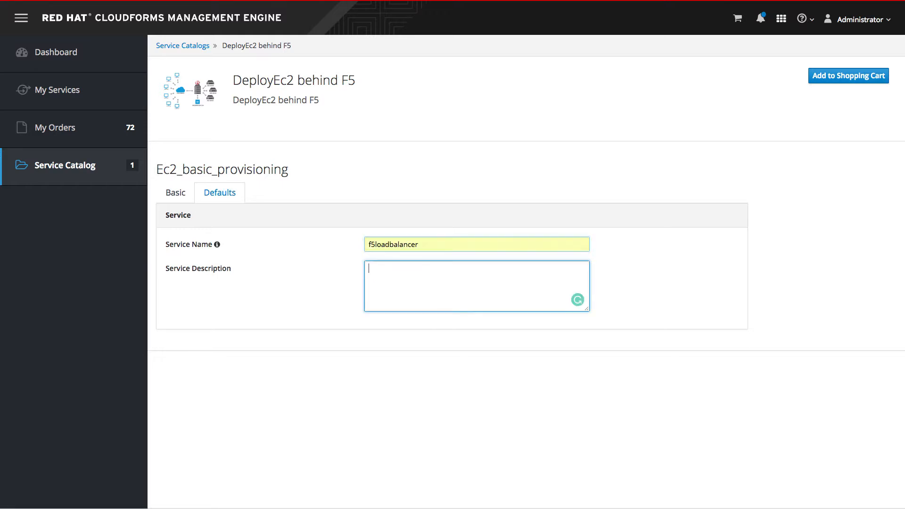
left_click(271, 314)
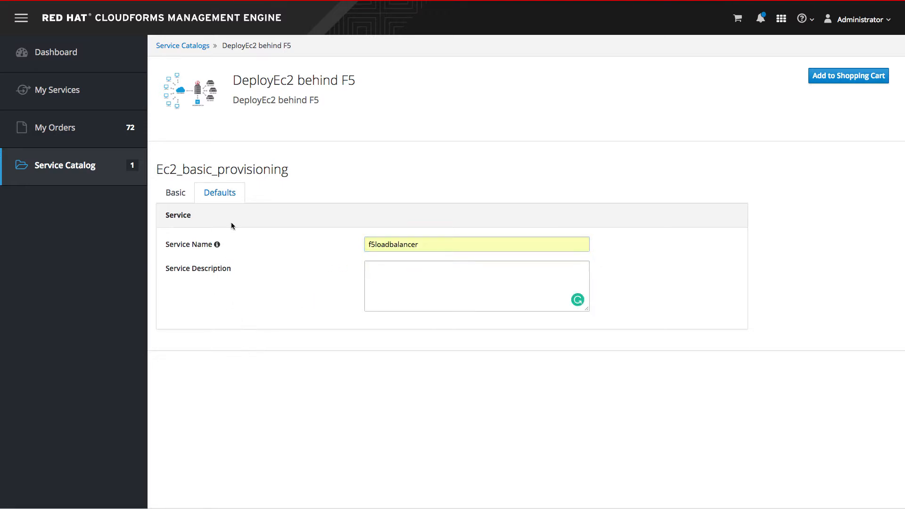
Return to the basic provisioning settings and add the configured DeployEc2 behind F5 item to the shopping cart.
left_click(175, 192)
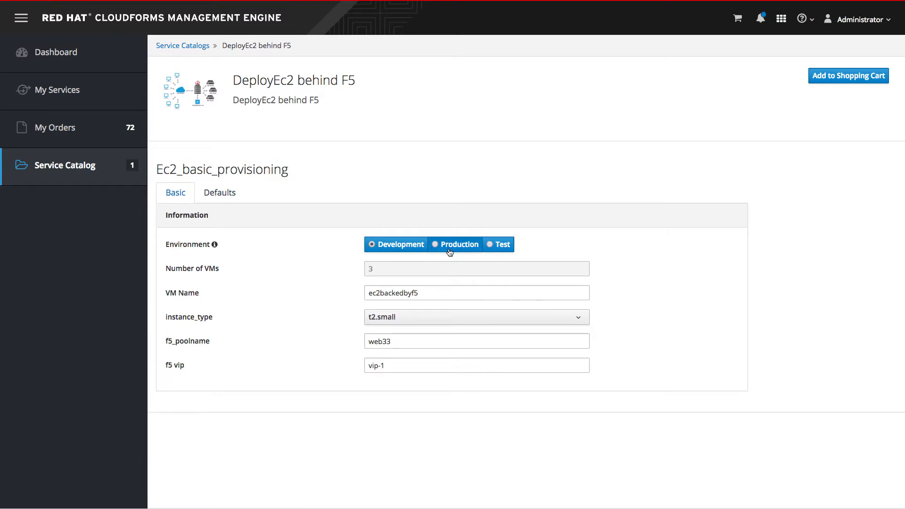
left_click(832, 81)
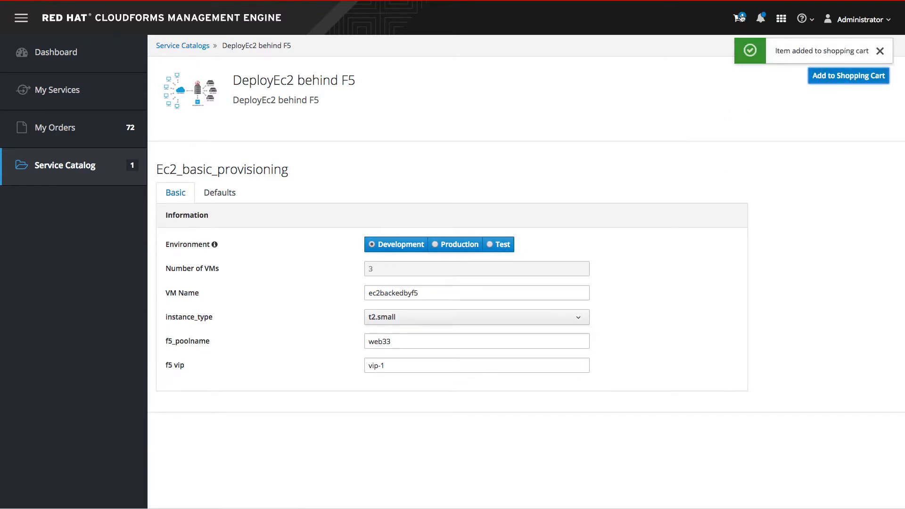
left_click(879, 51)
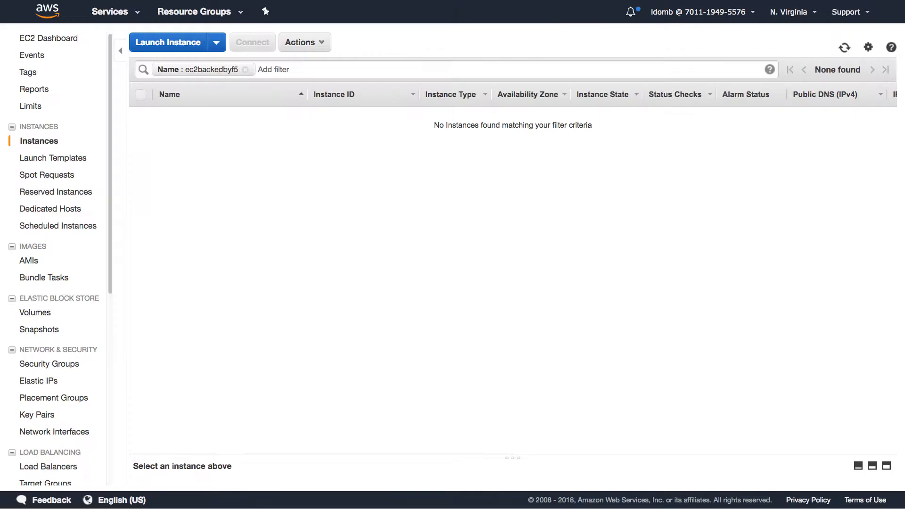
Switch to the AWS EC2 and F5 consoles and check the ec2backedbyf5 instances, virtual servers, pools and nodes.
left_click(202, 154)
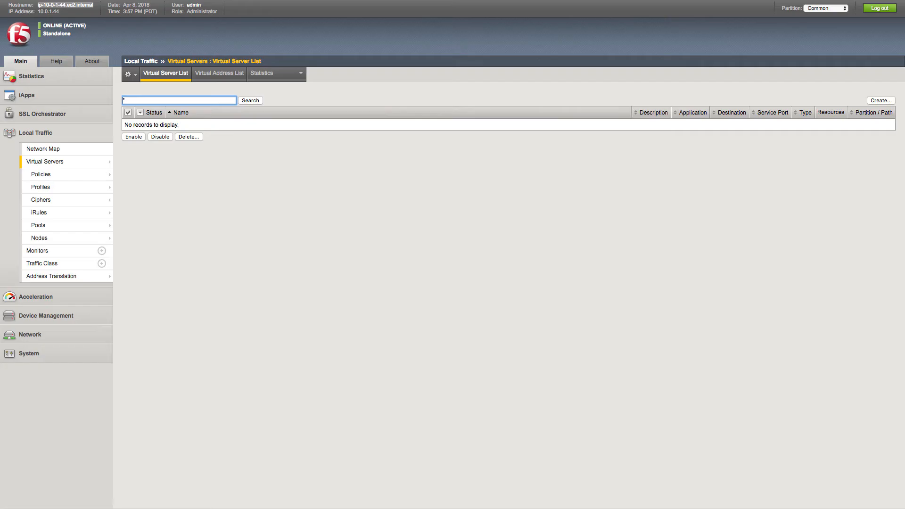
left_click(321, 216)
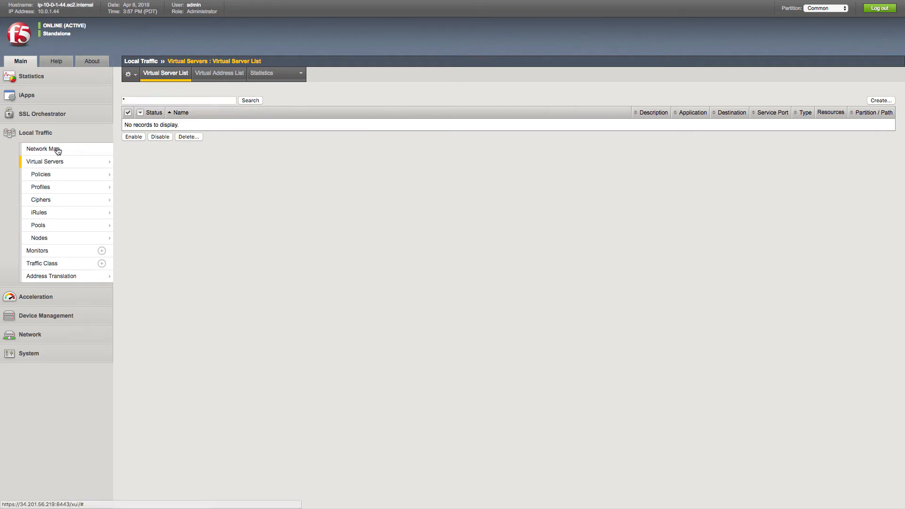
left_click(67, 166)
left_click(236, 216)
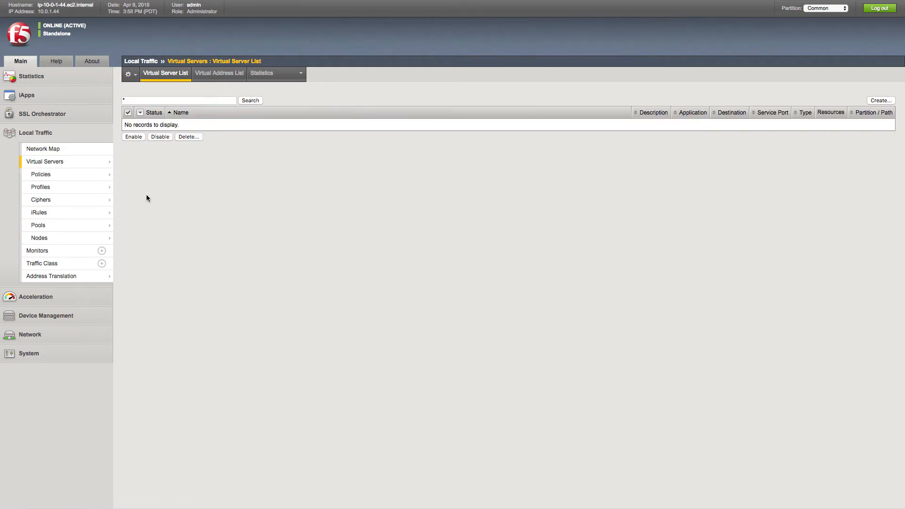
left_click(53, 227)
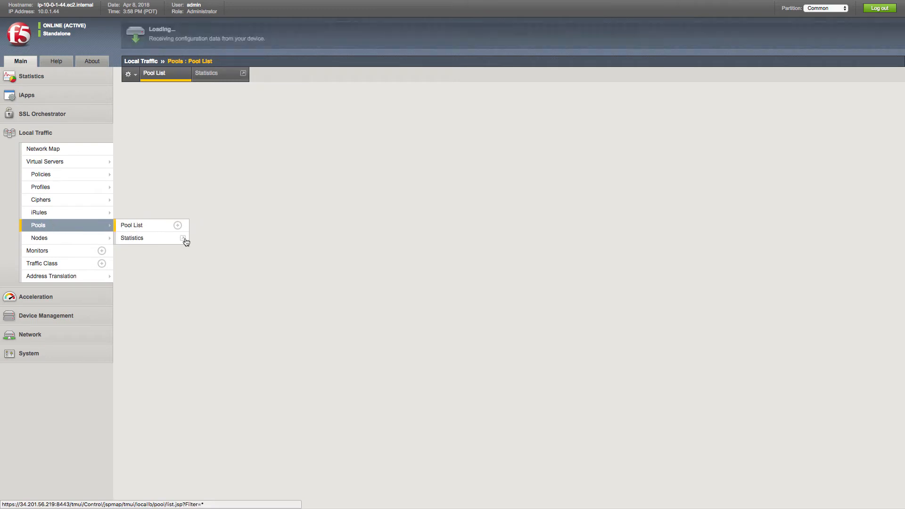
left_click(49, 243)
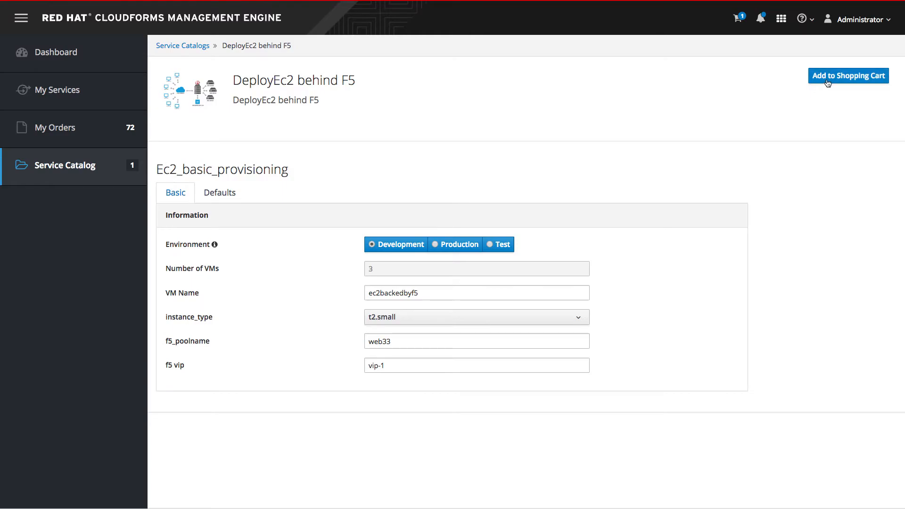
Switch back to CloudForms, order the DeployEc2 behind F5 item in the shopping cart and dismiss the notification.
left_click(737, 19)
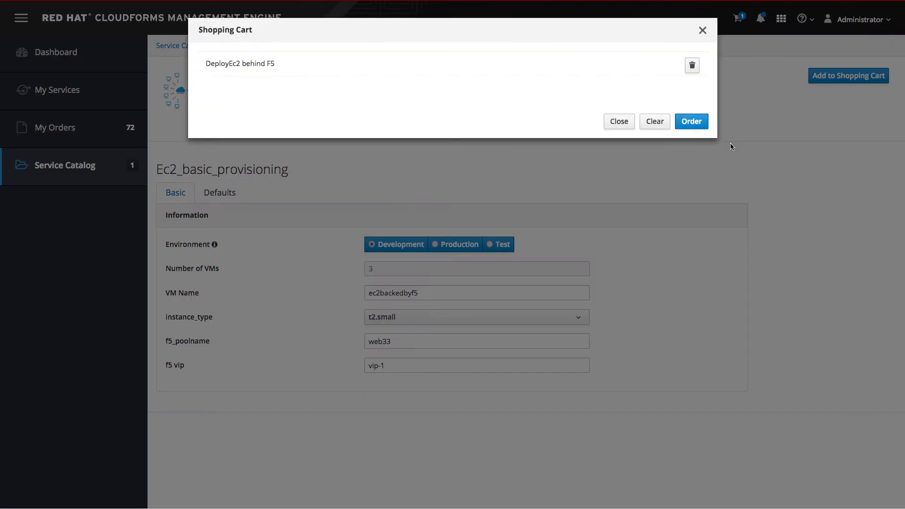
left_click(691, 109)
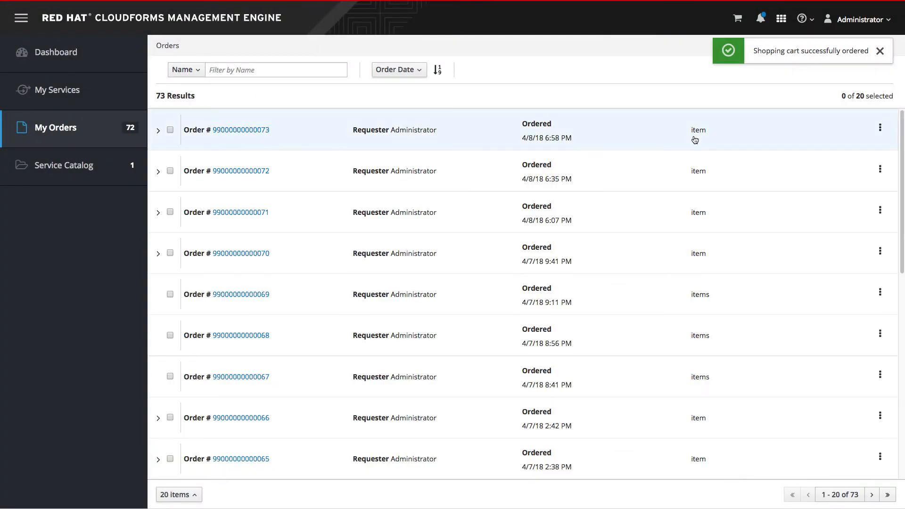
triple_click(844, 52)
left_click(855, 69)
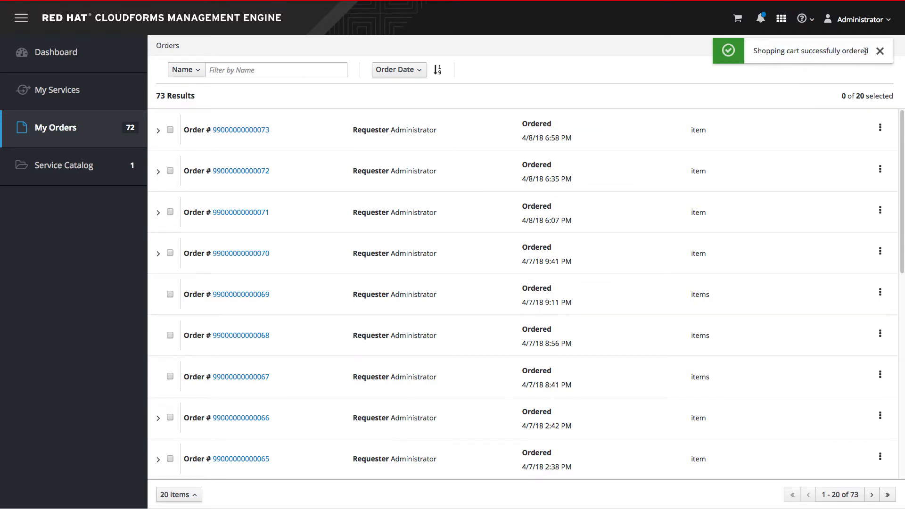
left_click(879, 51)
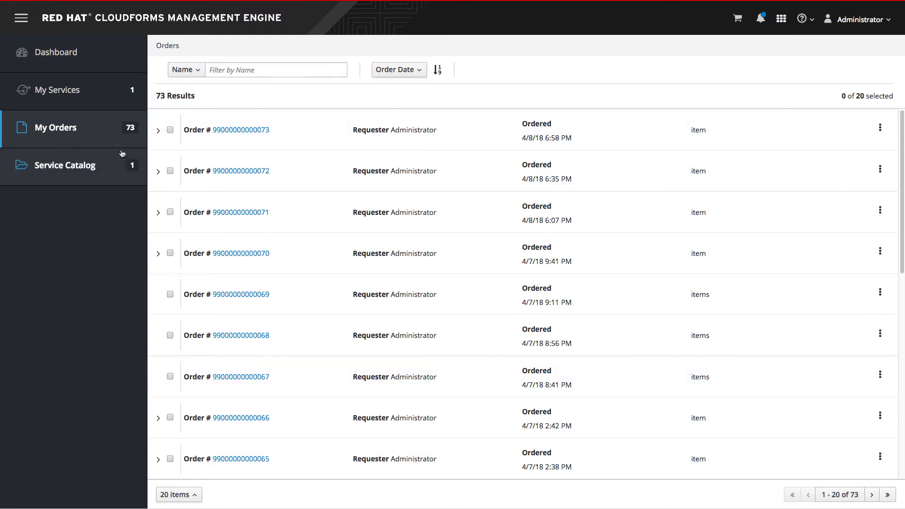
Open the f5loadbalancer service and review its provisioning details, credentials and the job's standard output.
left_click(79, 92)
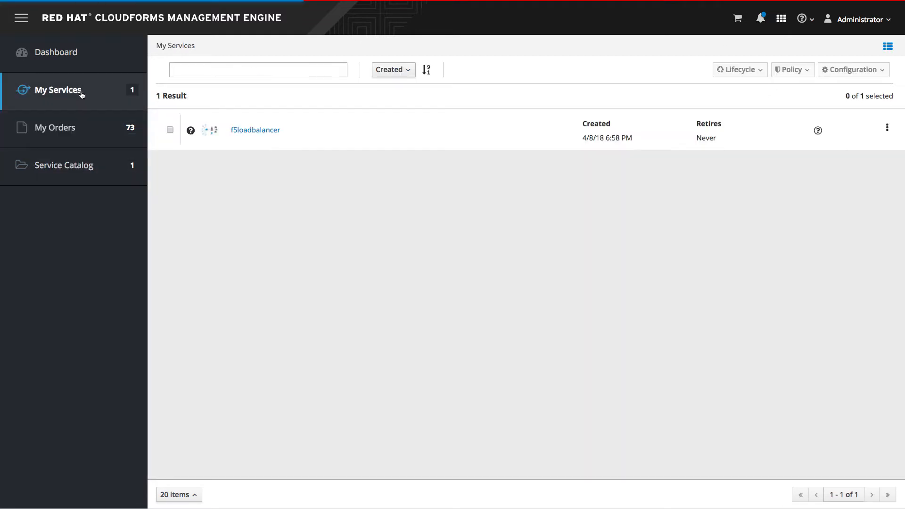
left_click(256, 134)
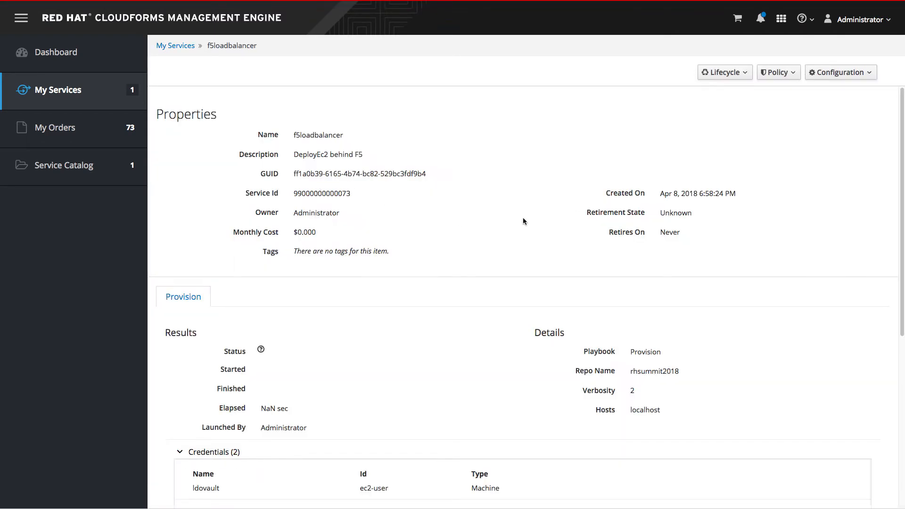
scroll(521, 224, "down", 6)
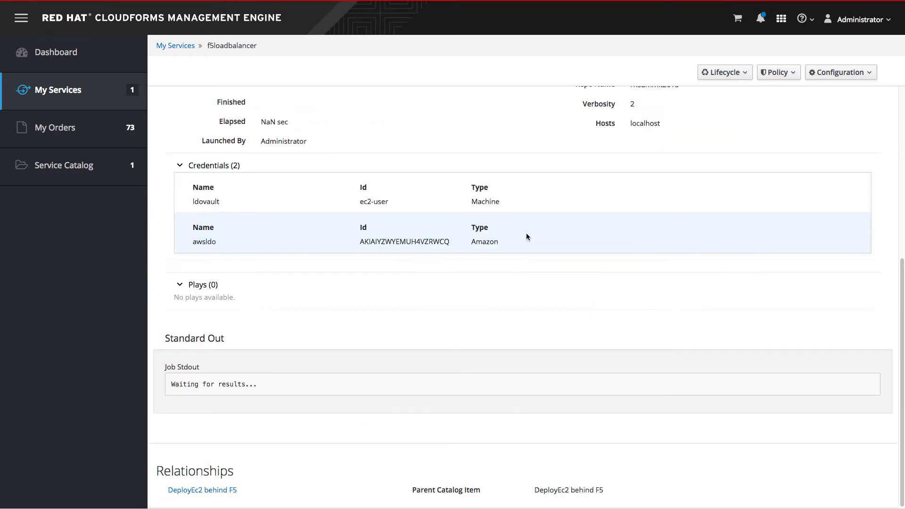
scroll(487, 409, "down", 4)
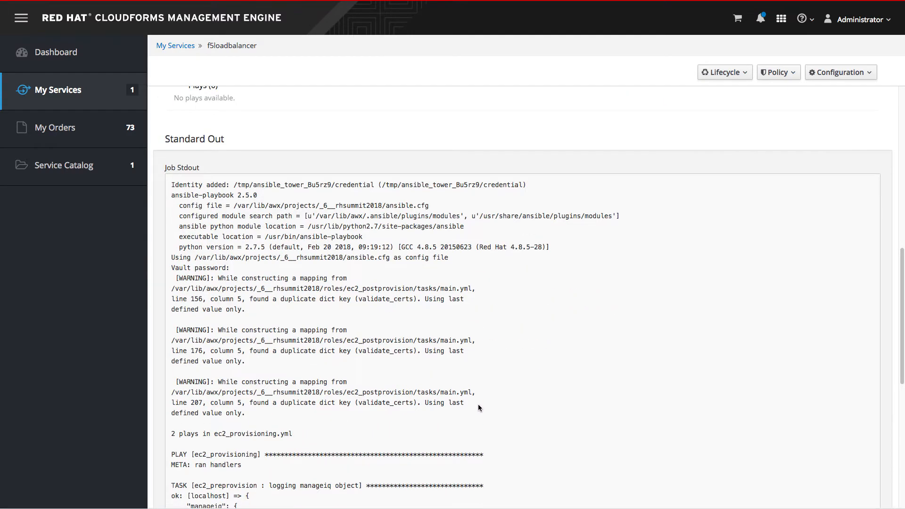
scroll(420, 389, "down", 2)
scroll(419, 391, "down", 2)
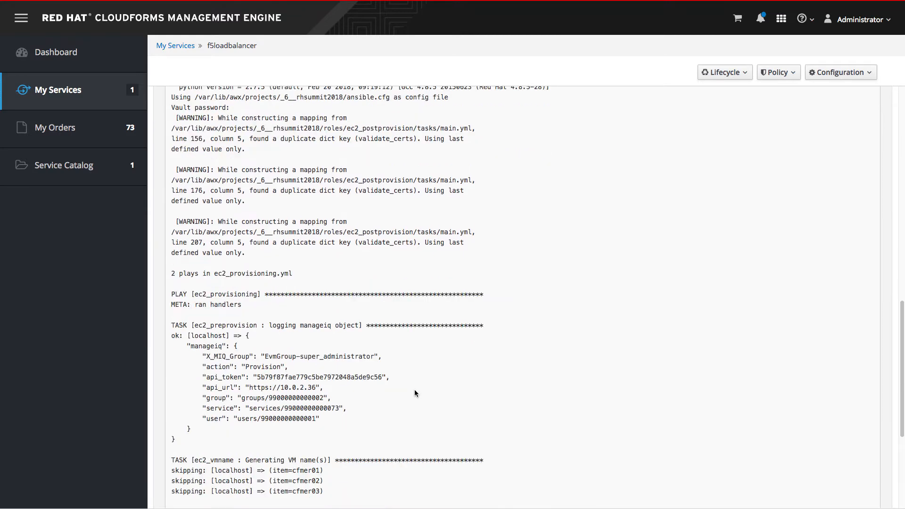
scroll(325, 370, "down", 3)
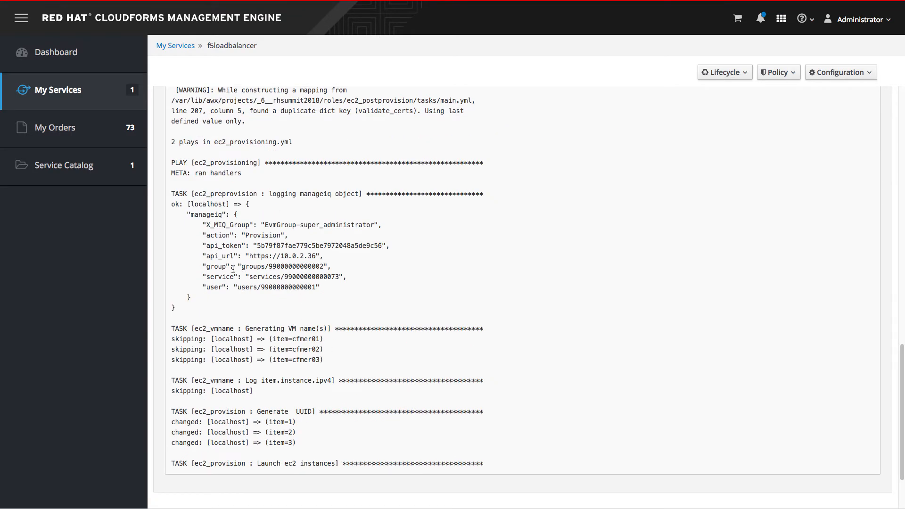
Highlight the service, user and API token values in the output of the logging manageiq object task.
left_click_drag(249, 277, 339, 278)
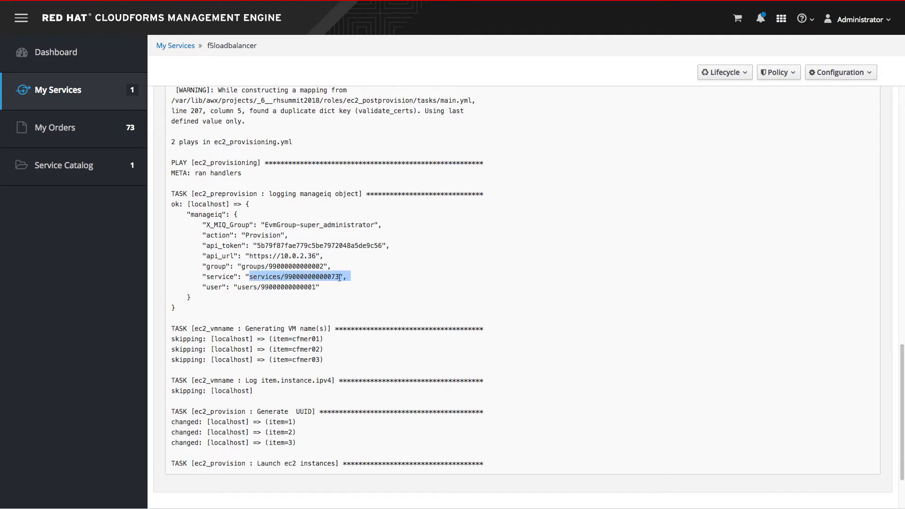
left_click_drag(237, 288, 313, 286)
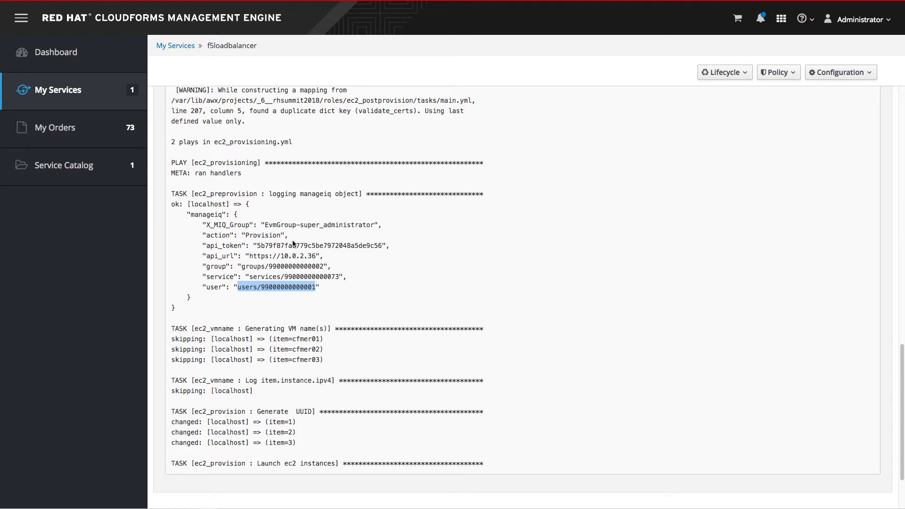
double_click(277, 246)
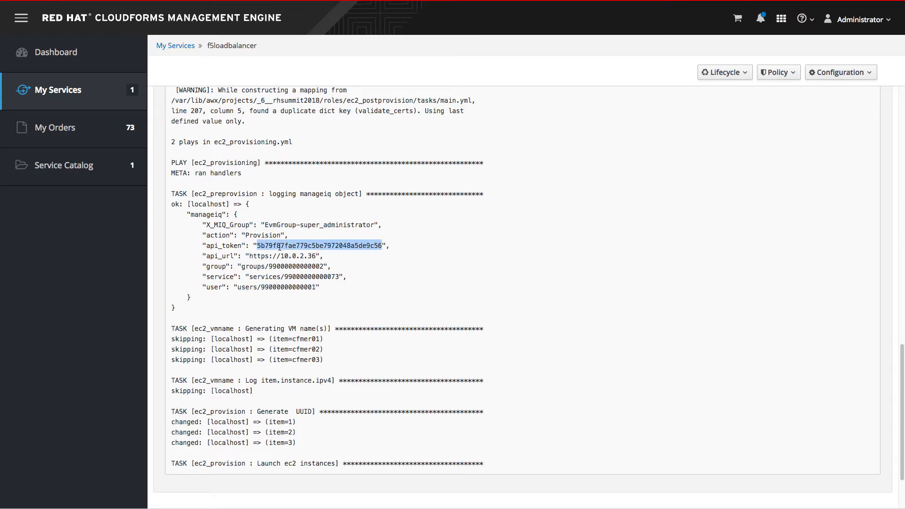
left_click(350, 291)
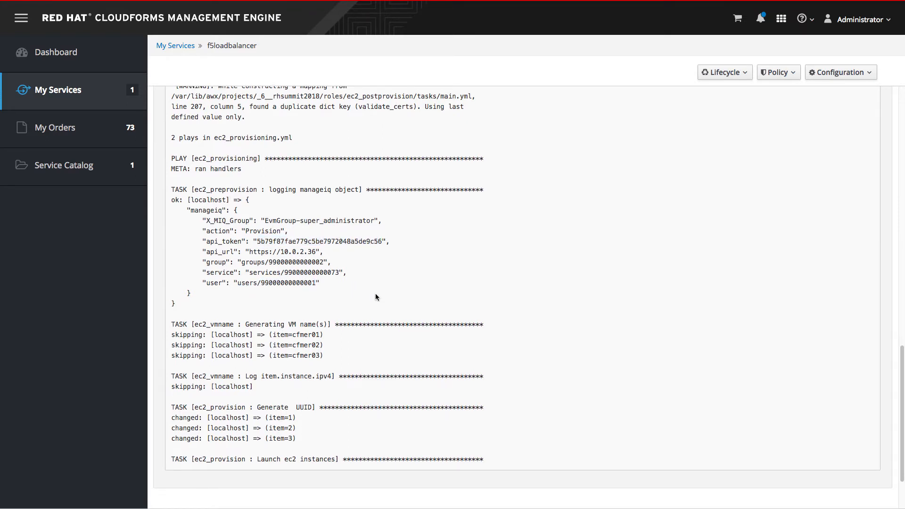
Examine the job output for the Launch ec2 instances task and the F5 node, pool and VIP creation tasks.
scroll(377, 302, "down", 3)
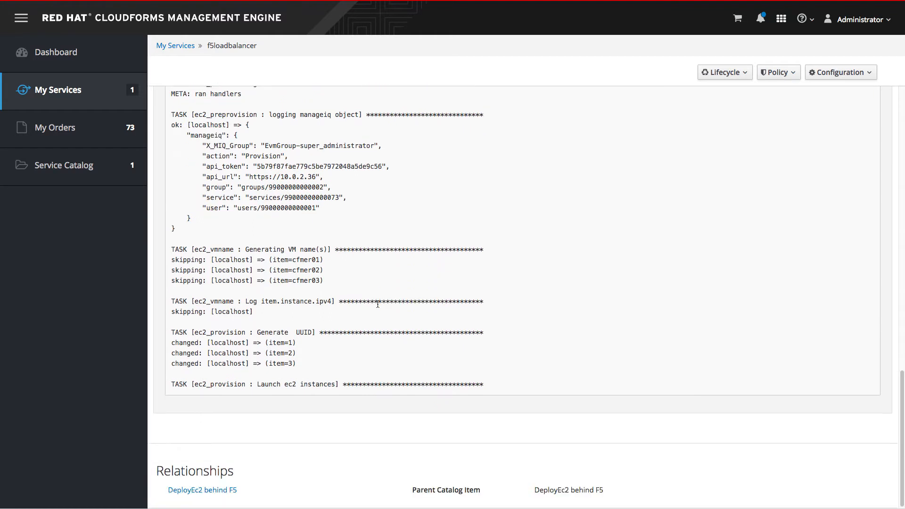
triple_click(309, 381)
left_click(363, 373)
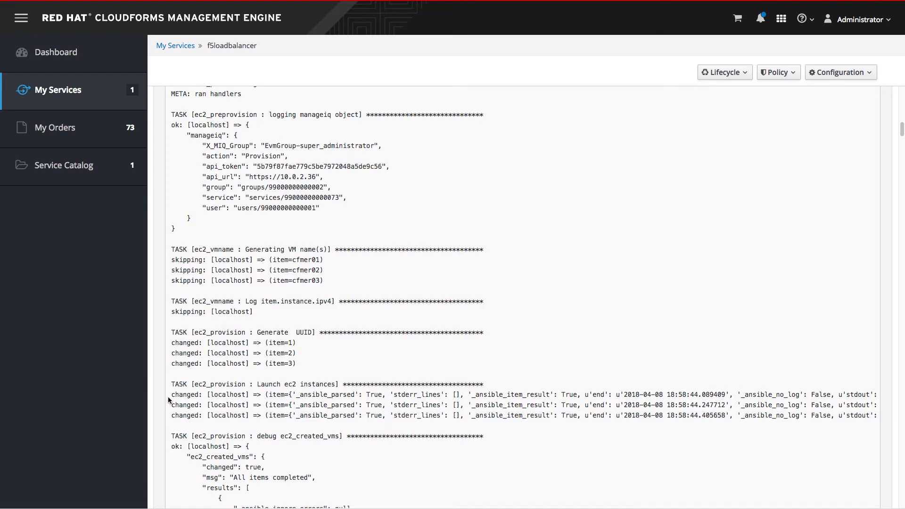
left_click_drag(168, 399, 855, 416)
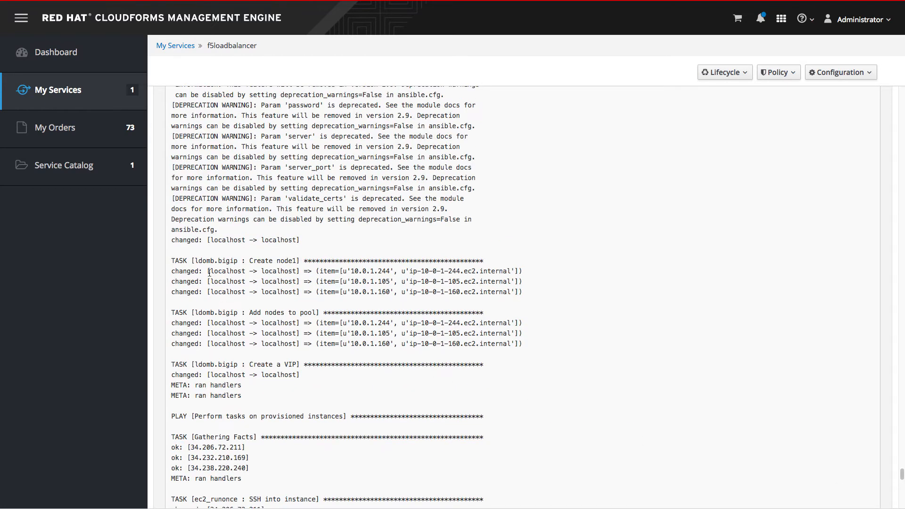
left_click_drag(172, 259, 531, 396)
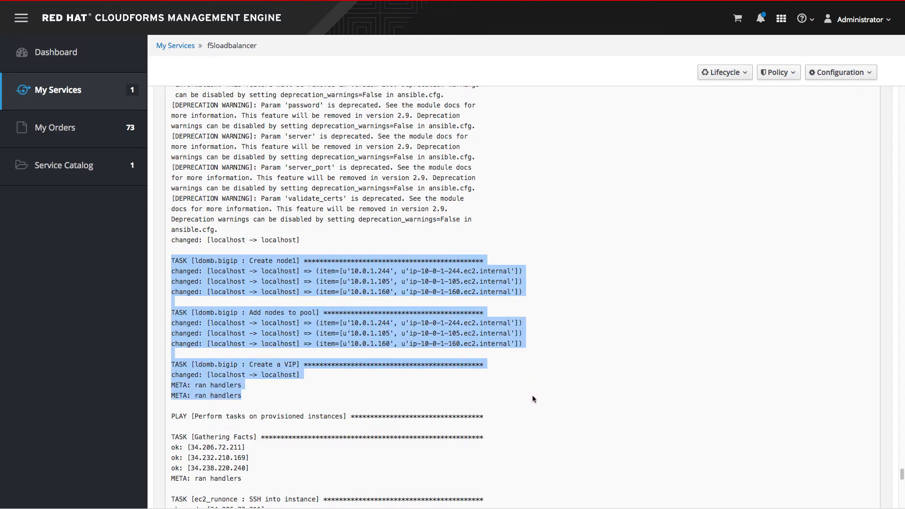
left_click(532, 395)
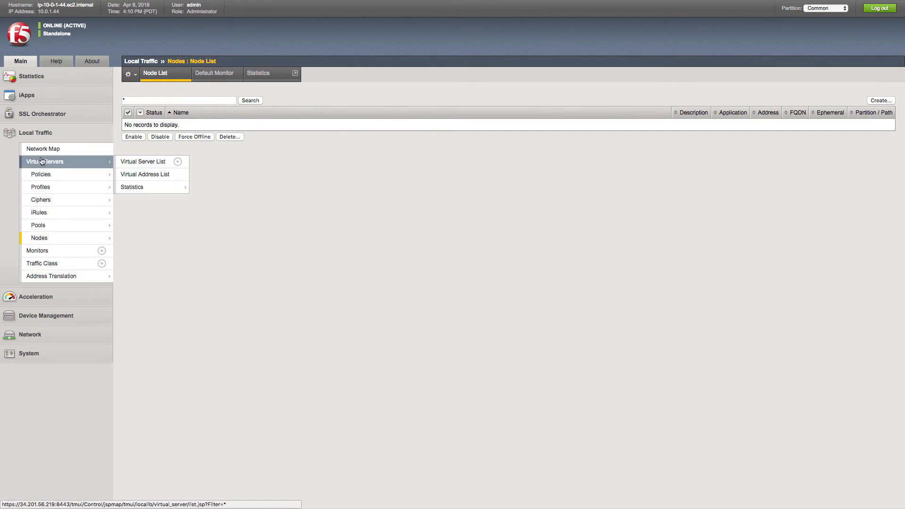
Check the F5 Local Traffic lists of virtual servers, pools and nodes for the provisioned load balancer objects.
left_click(48, 161)
mouse_move(53, 173)
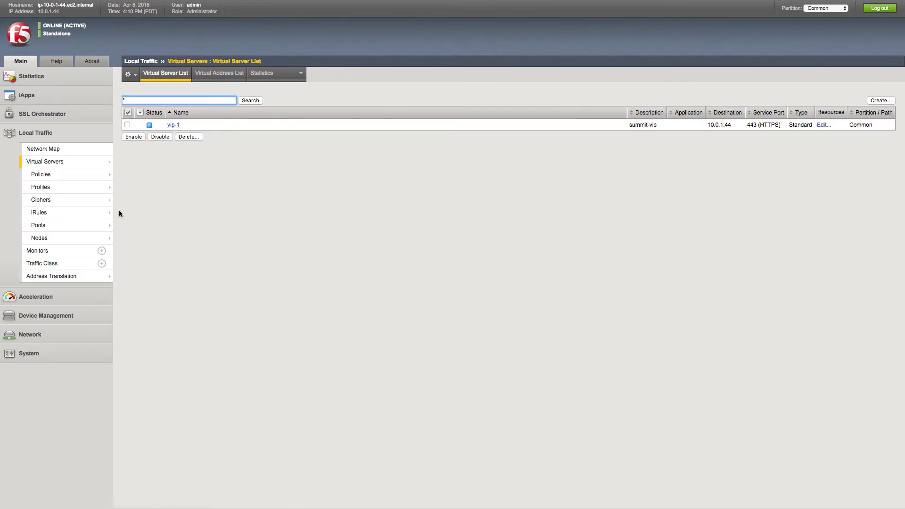
left_click(66, 225)
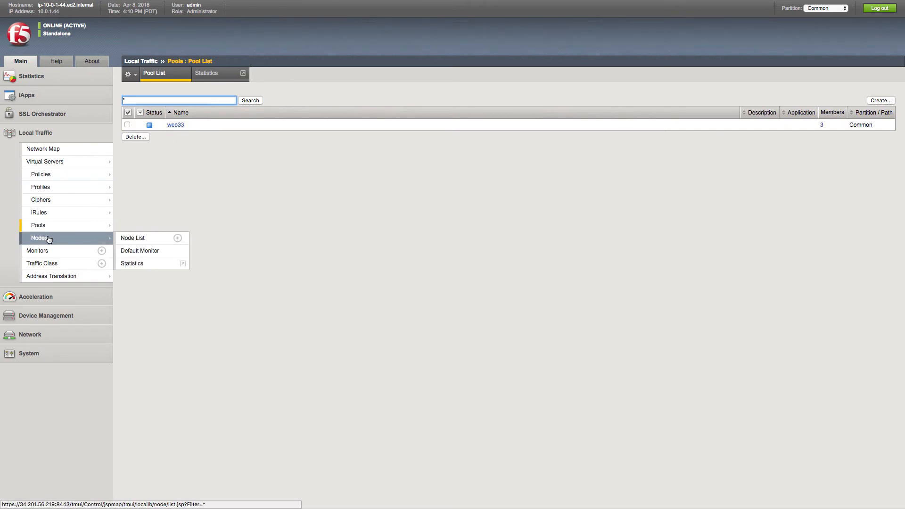
left_click(73, 240)
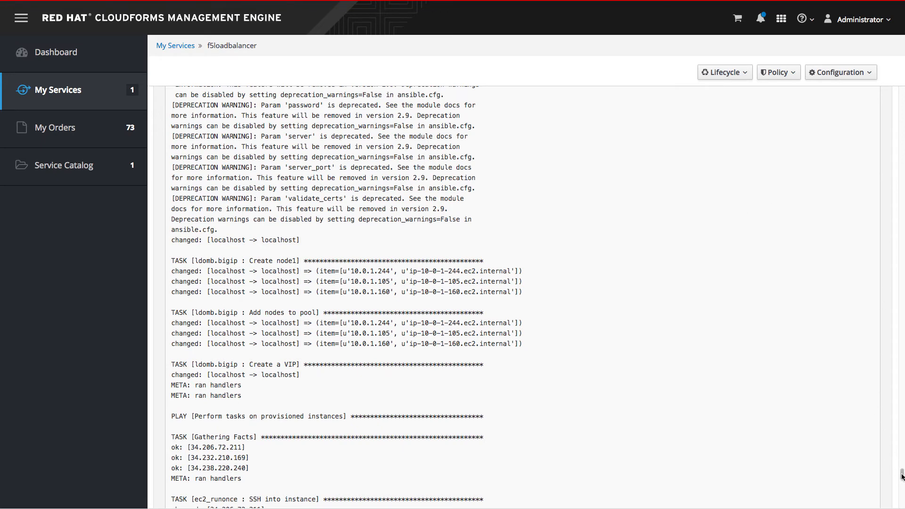
Switch back to CloudForms and highlight the "install the latest version of Apache" task at the end of the job output.
left_click_drag(901, 472, 901, 501)
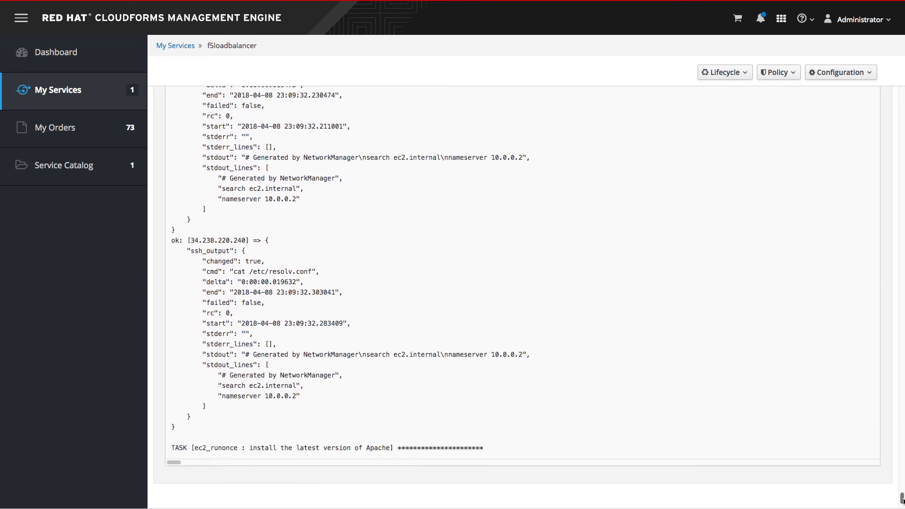
triple_click(348, 449)
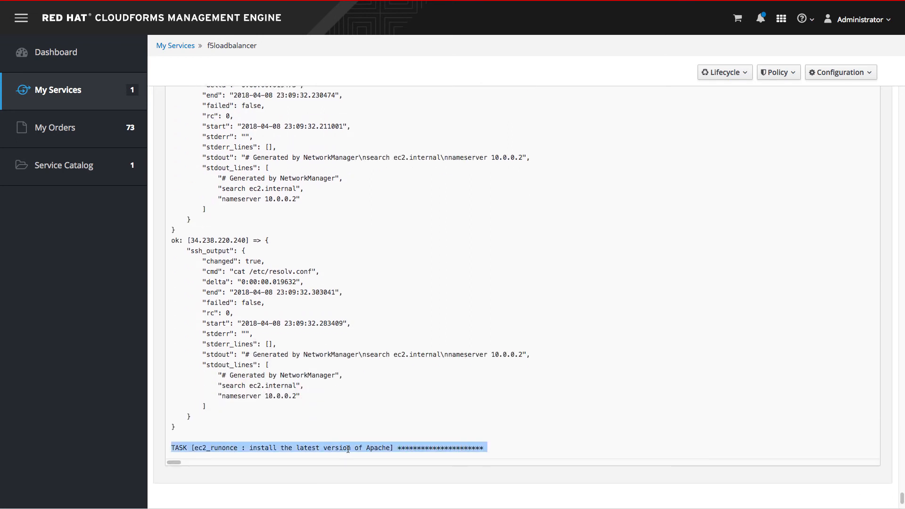
left_click(426, 441)
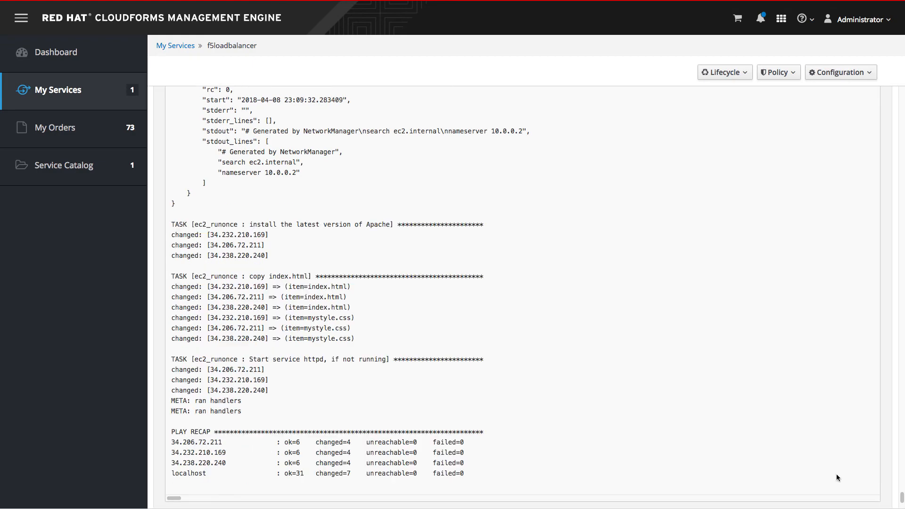
Review the snapshot options of ec2backedbyf5-6a77 in the service's Compute resources, then switch to the AWS EC2 console and refresh the instance list.
left_click_drag(902, 498, 902, 94)
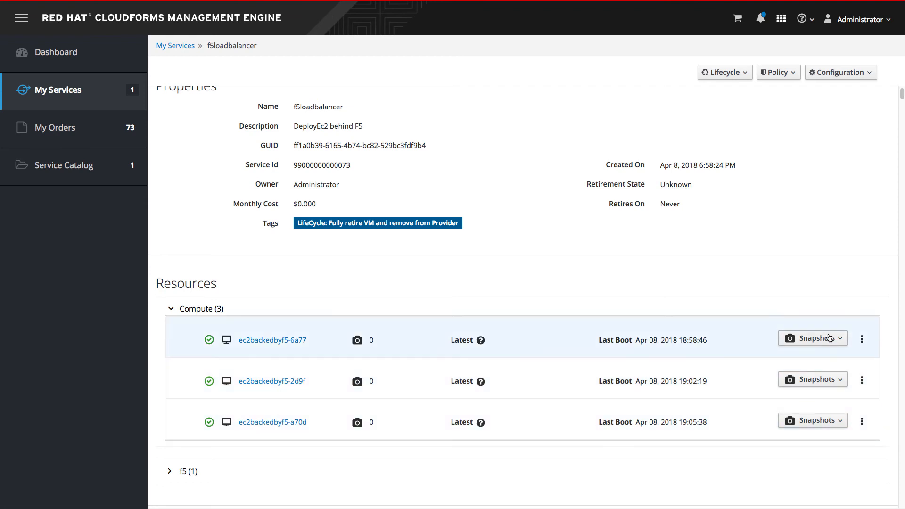
left_click(812, 343)
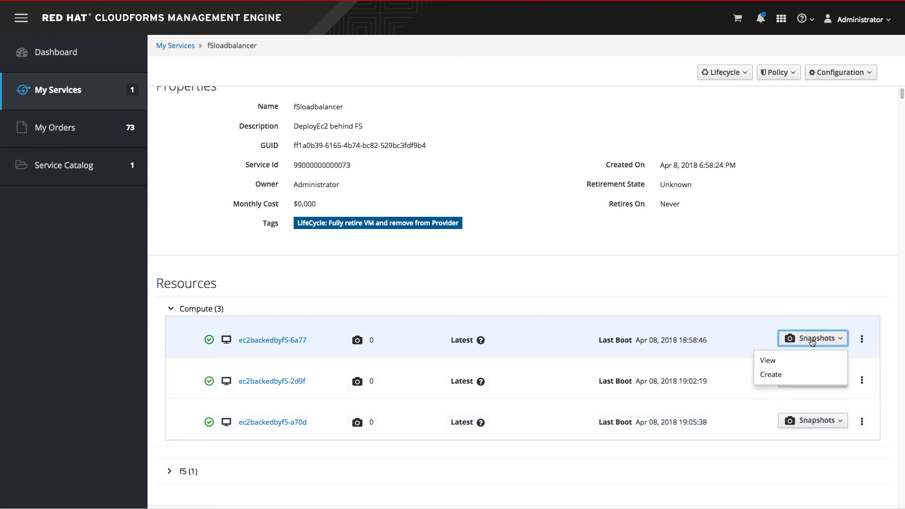
left_click(812, 343)
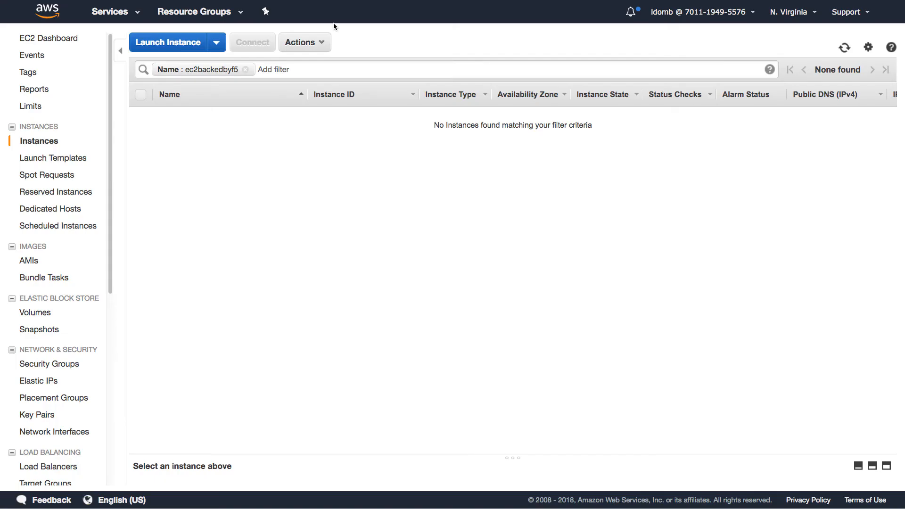
left_click(844, 47)
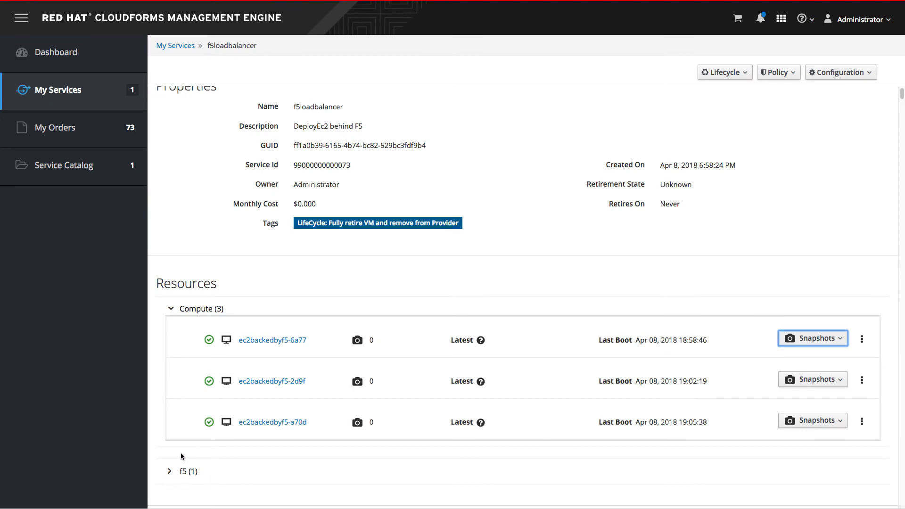
Switch back to CloudForms and expand the f5 resource group and its web33 entry to show the load balancer details.
left_click(171, 472)
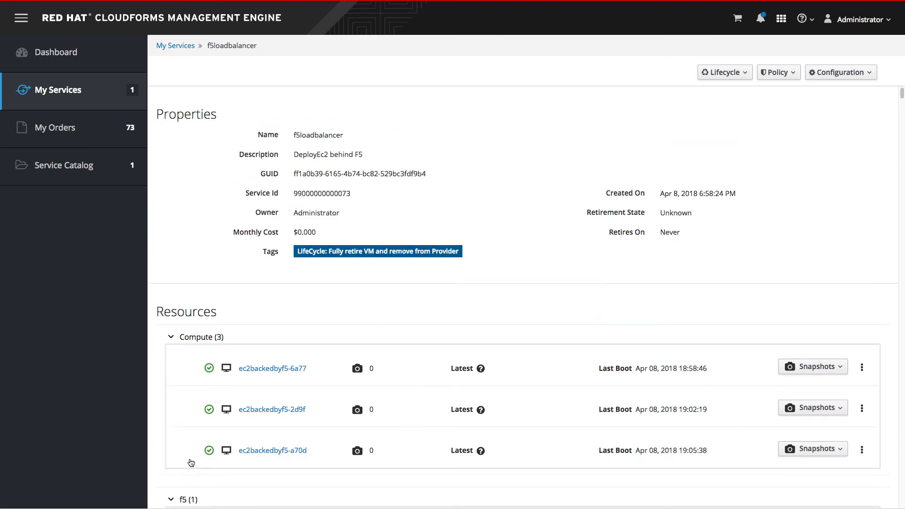
scroll(191, 457, "down", 3)
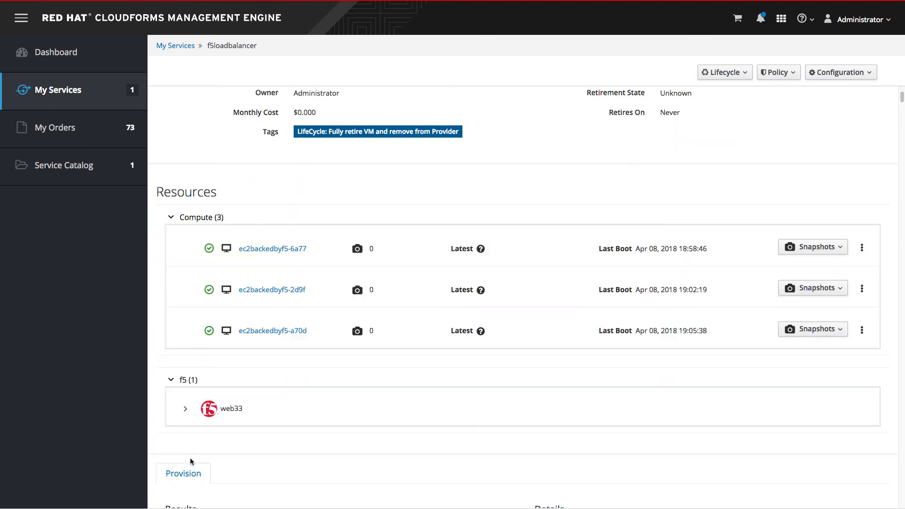
left_click(185, 410)
scroll(243, 417, "down", 2)
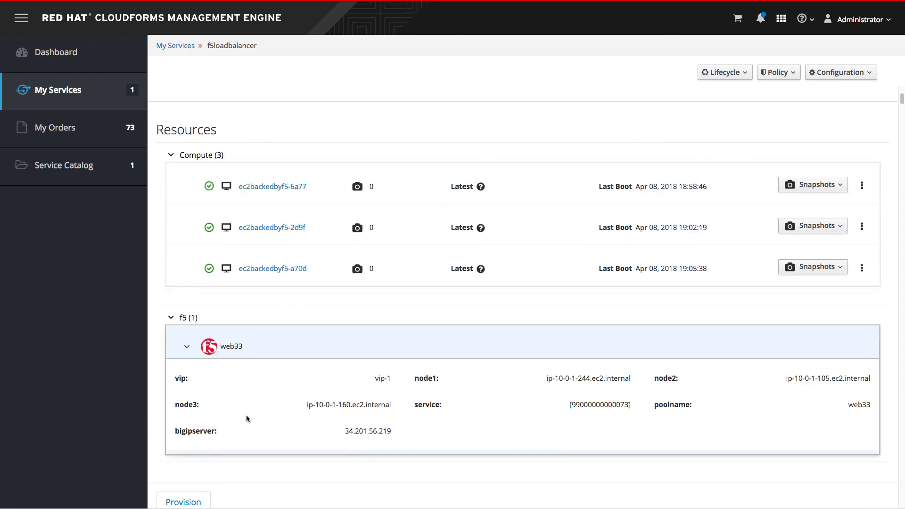
Highlight the node1, node2 and node3 names and the bigipserver address in the web33 details.
double_click(581, 379)
double_click(821, 379)
left_click_drag(373, 405, 439, 404)
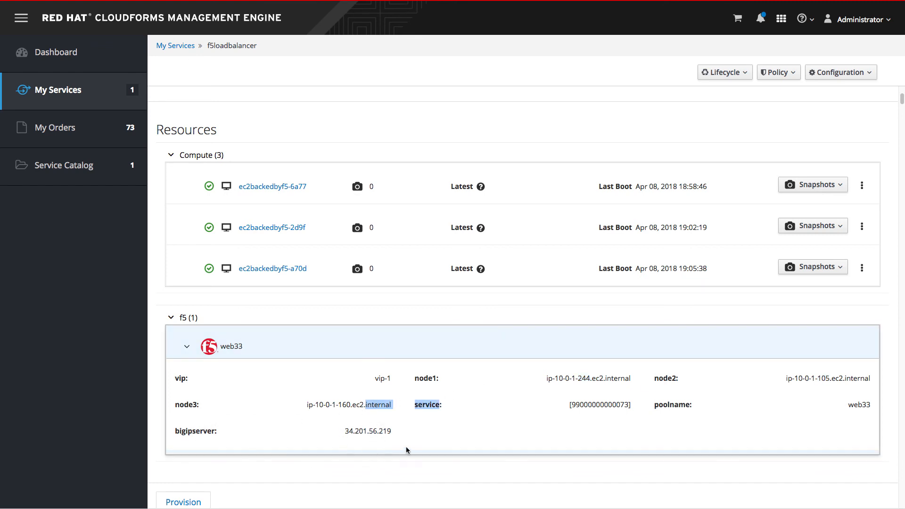
left_click(356, 431)
left_click_drag(343, 429, 396, 431)
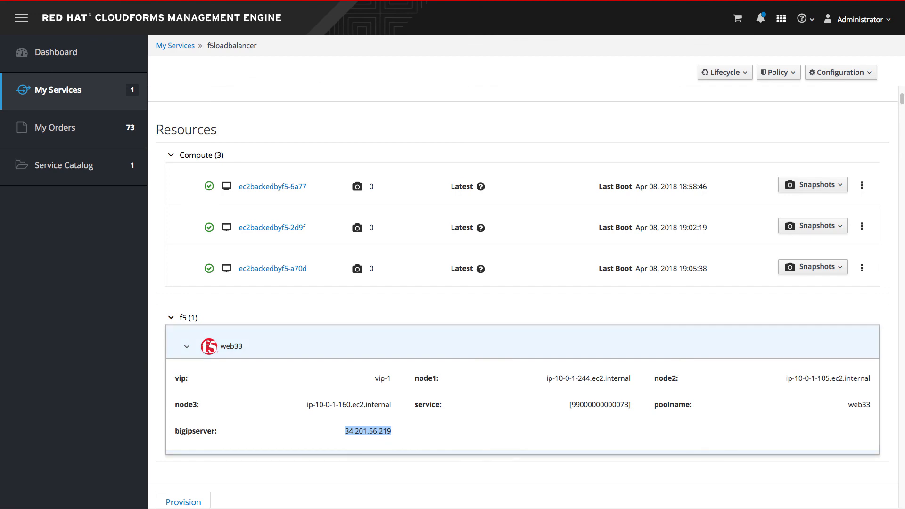